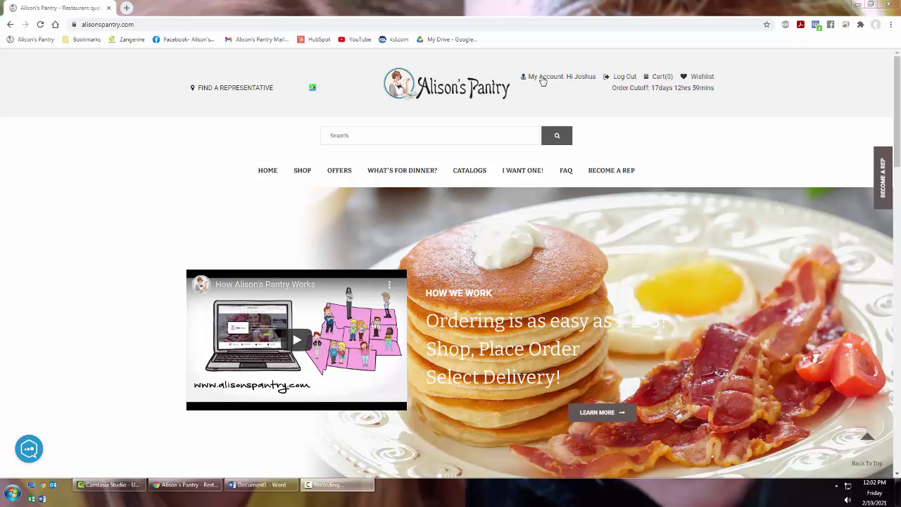
# Step: Go to My Account's order history and bring pending order #524084 and its three items into view
pyautogui.click(570, 79)
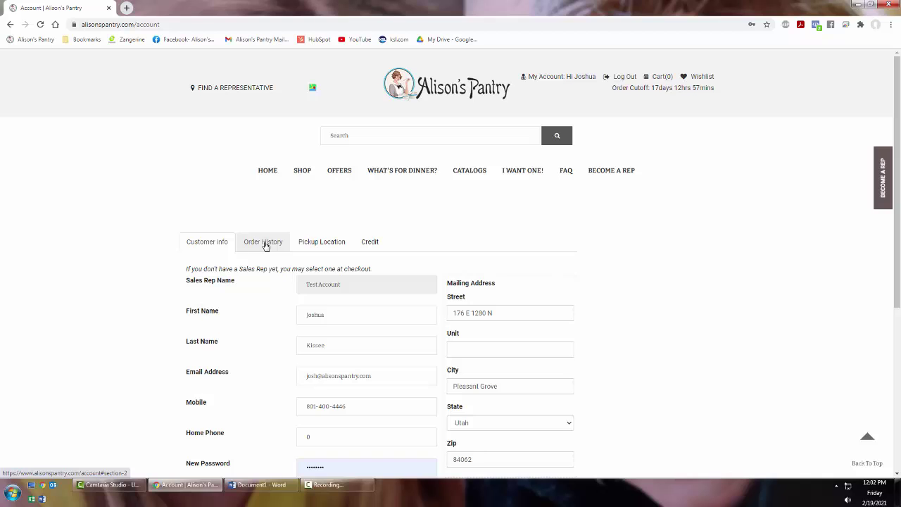
pyautogui.click(265, 245)
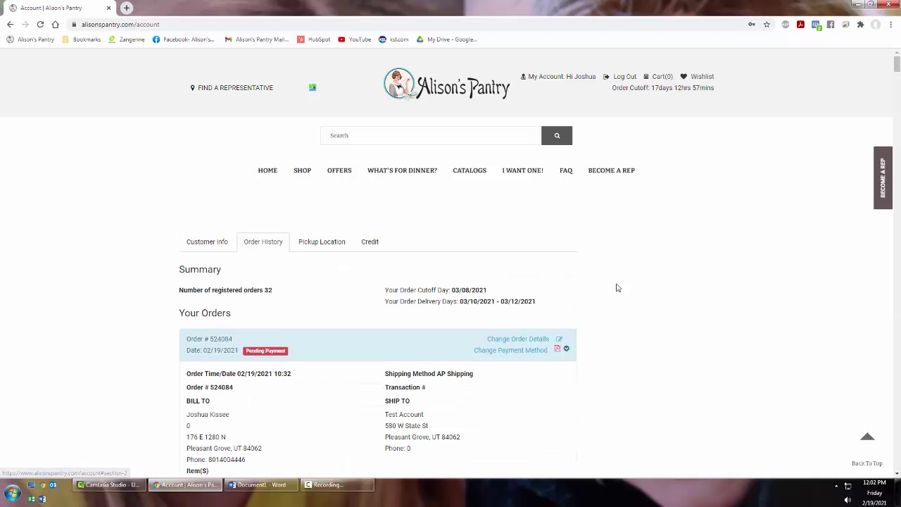
pyautogui.scroll(-2, 667, 291)
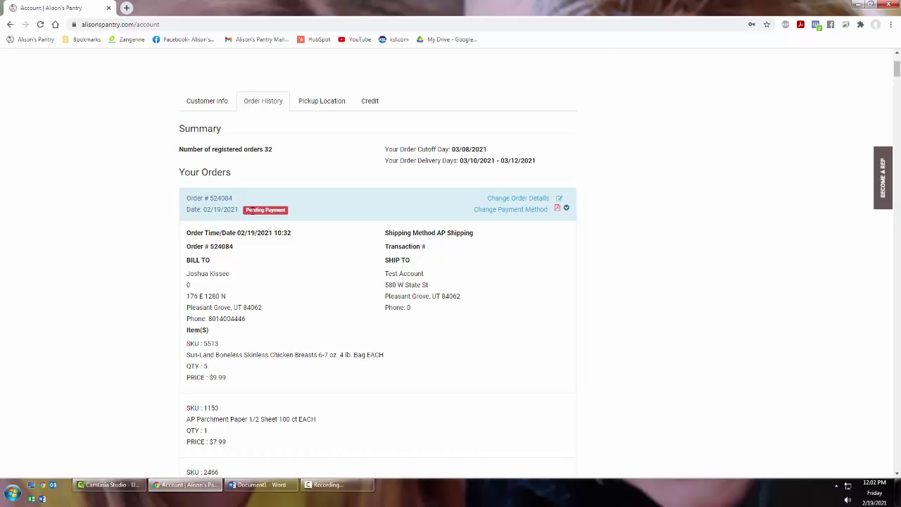
pyautogui.scroll(-3, 297, 259)
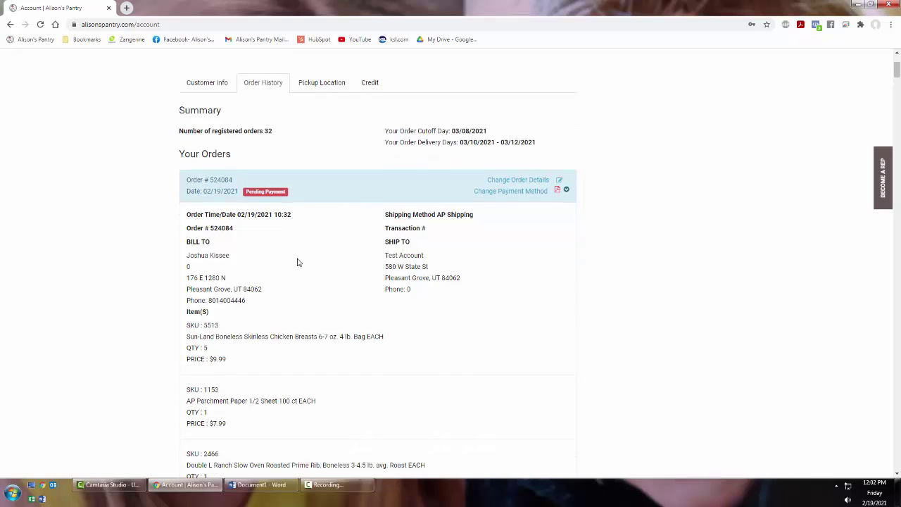
pyautogui.scroll(-1, 404, 274)
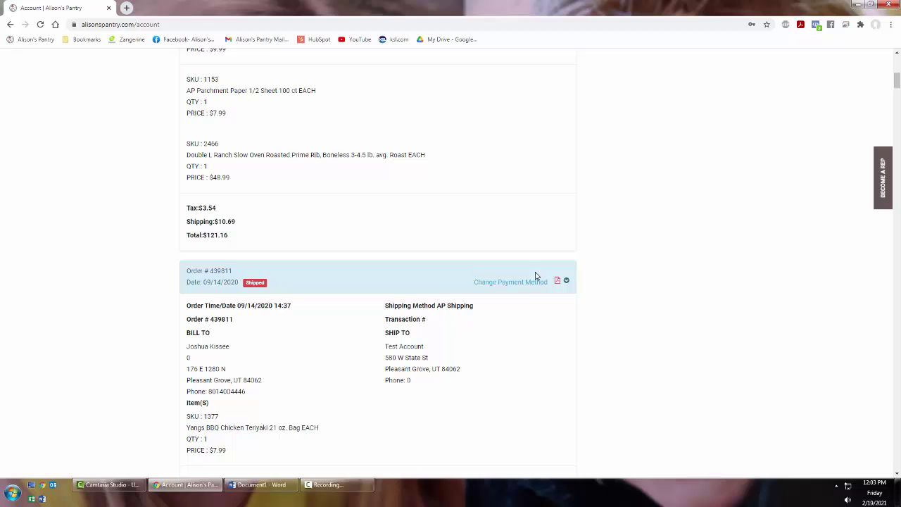
pyautogui.scroll(2, 567, 280)
pyautogui.scroll(1, 563, 277)
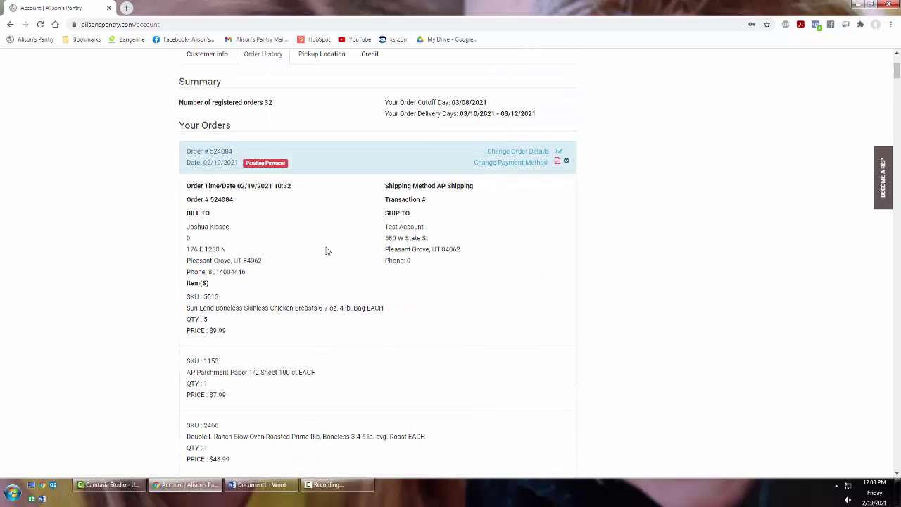
# Step: Set chicken breasts to 10 and parchment paper to 2, and save the order
pyautogui.click(508, 153)
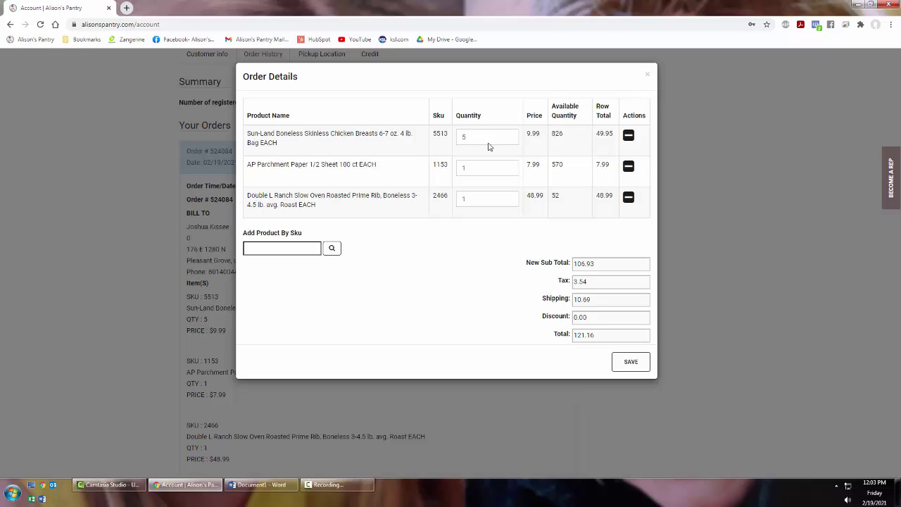
pyautogui.moveTo(485, 140); pyautogui.dragTo(439, 138)
pyautogui.write('10')
pyautogui.press('Tab')
pyautogui.write('2')
pyautogui.press('Tab')
pyautogui.click(631, 362)
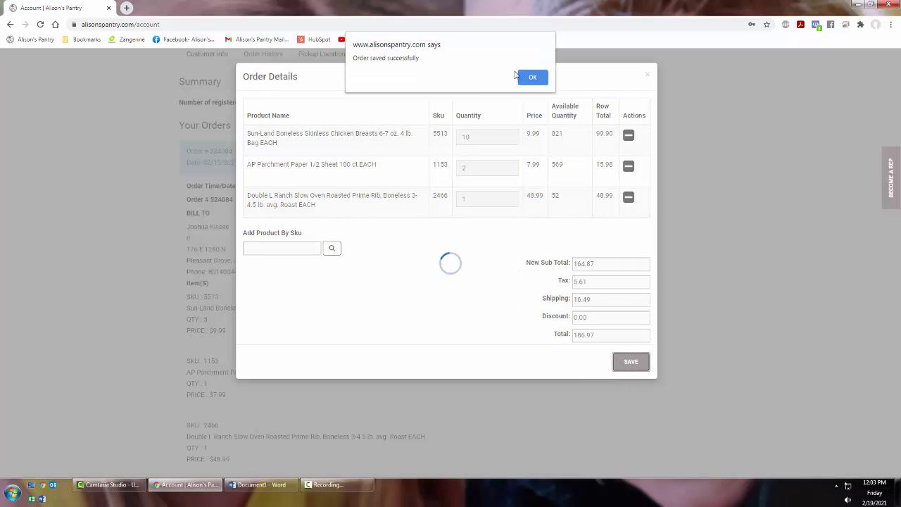
pyautogui.click(531, 78)
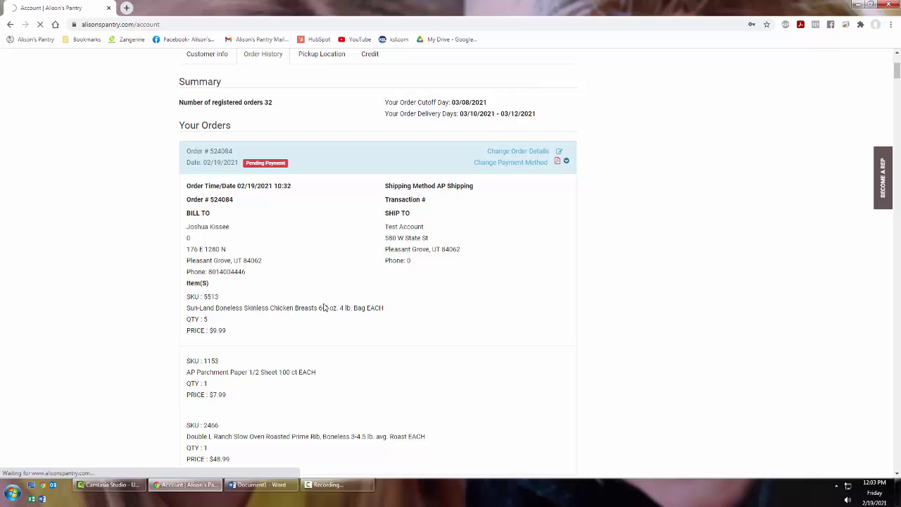
# Step: Verify the saved quantities: 10 chicken breasts and 2 parchment paper packs
pyautogui.scroll(-1, 139, 260)
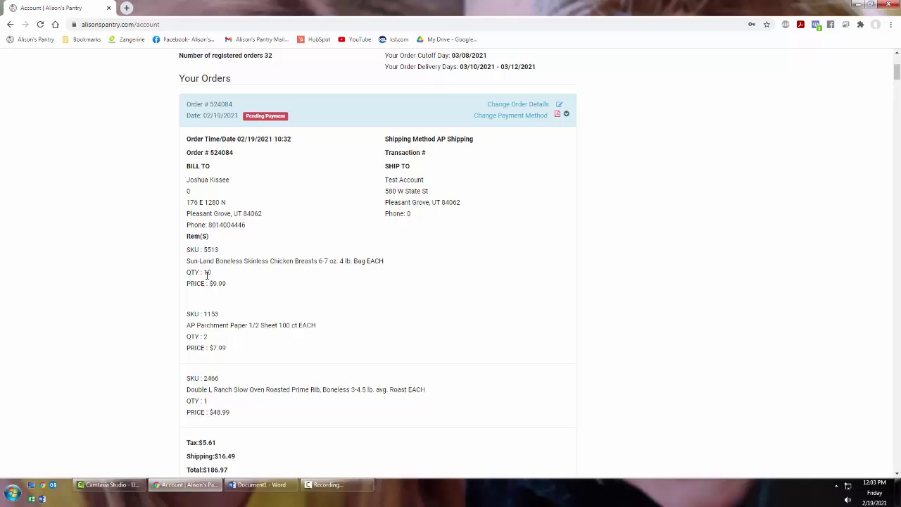
pyautogui.doubleClick(206, 271)
pyautogui.doubleClick(205, 337)
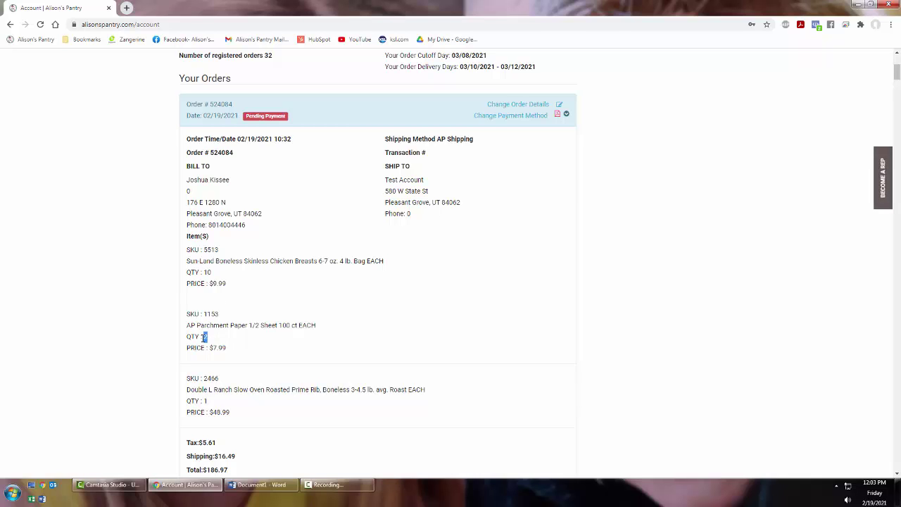
pyautogui.click(235, 324)
pyautogui.scroll(-1, 281, 372)
pyautogui.scroll(2, 310, 369)
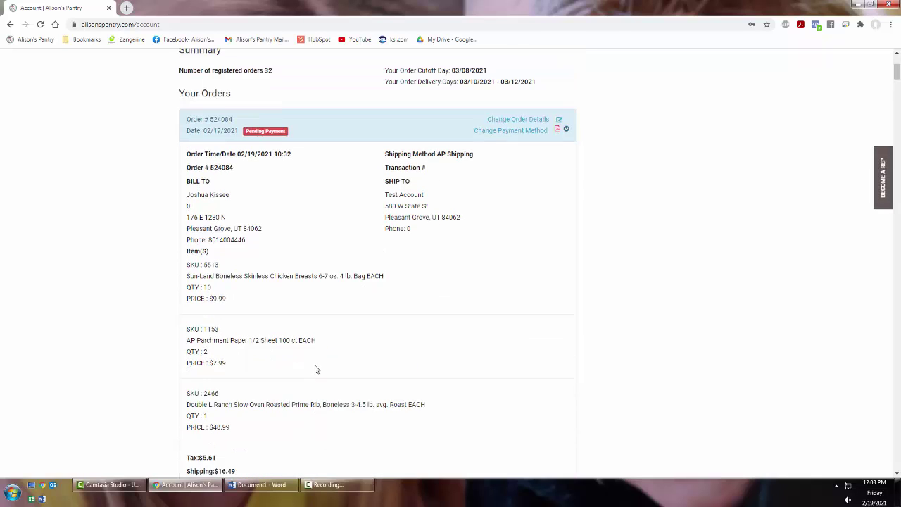
# Step: Remove parchment paper, add SKU 8026 cod fillets, and save the order
pyautogui.click(518, 152)
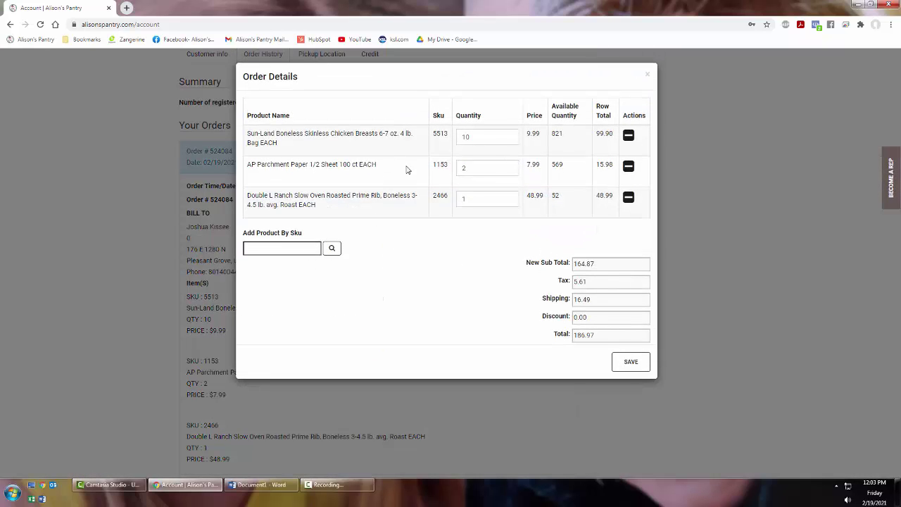
pyautogui.click(629, 168)
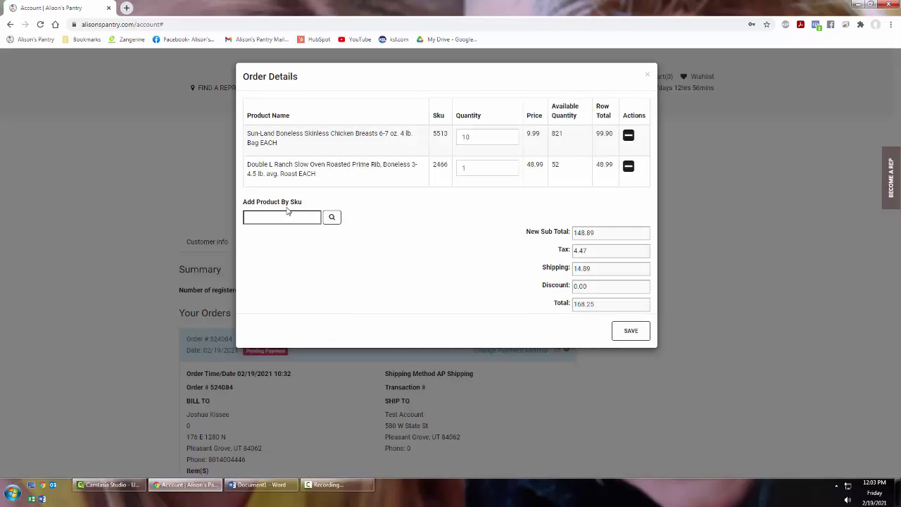
pyautogui.click(269, 214)
pyautogui.write('8026')
pyautogui.click(332, 217)
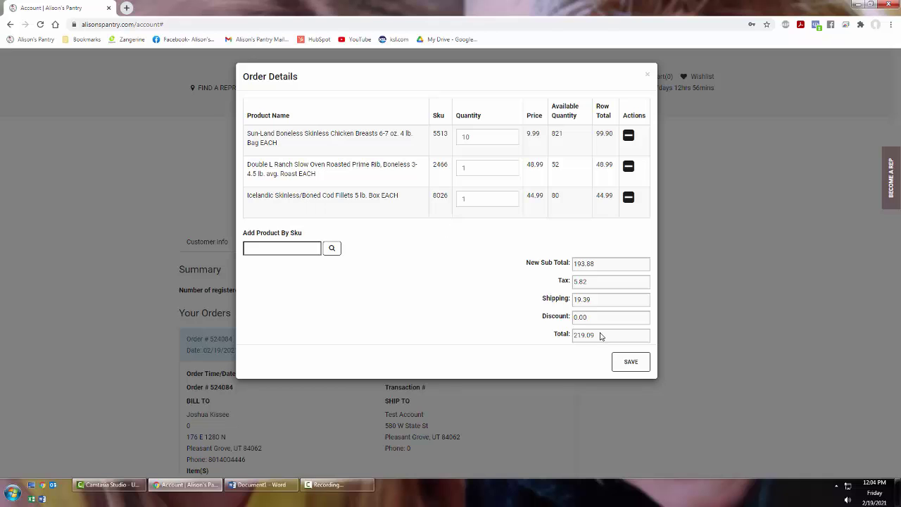
pyautogui.click(629, 362)
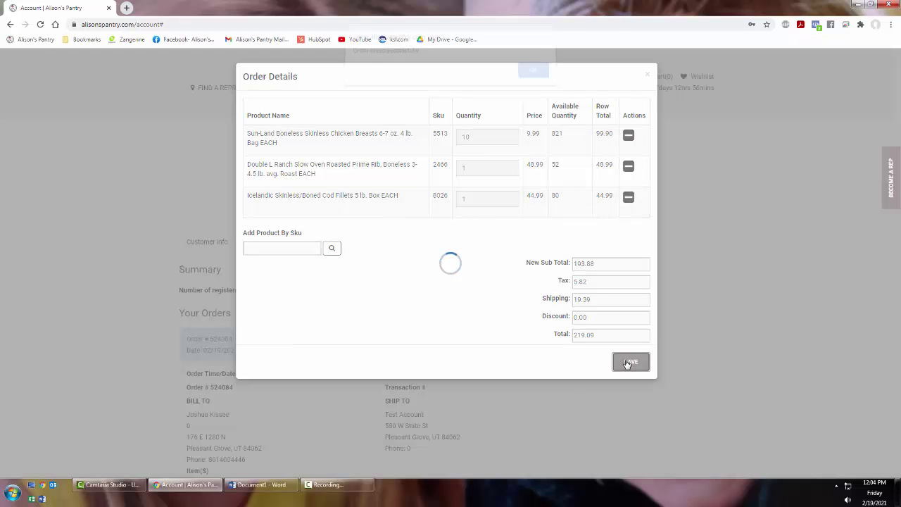
# Step: Dismiss the save alert and review the chicken, prime rib and cod fillet lines totaling $219.09
pyautogui.click(533, 77)
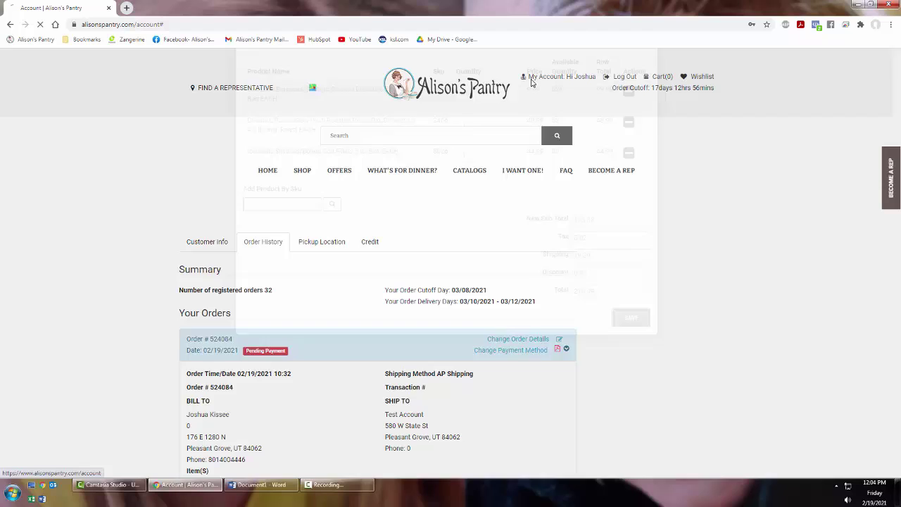
pyautogui.scroll(-3, 619, 277)
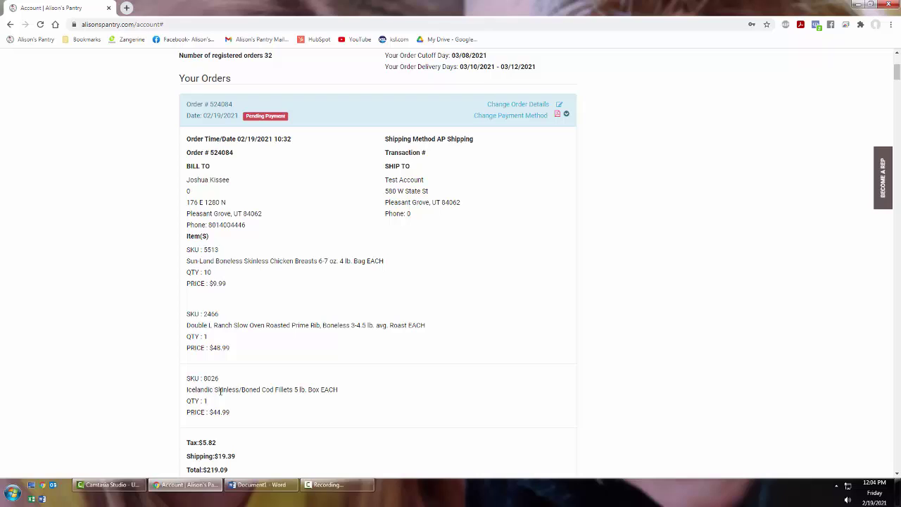
pyautogui.moveTo(219, 389); pyautogui.dragTo(348, 394)
pyautogui.click(300, 389)
pyautogui.moveTo(213, 326); pyautogui.dragTo(218, 325)
pyautogui.moveTo(294, 331); pyautogui.dragTo(287, 399)
pyautogui.click(286, 399)
pyautogui.scroll(-2, 280, 364)
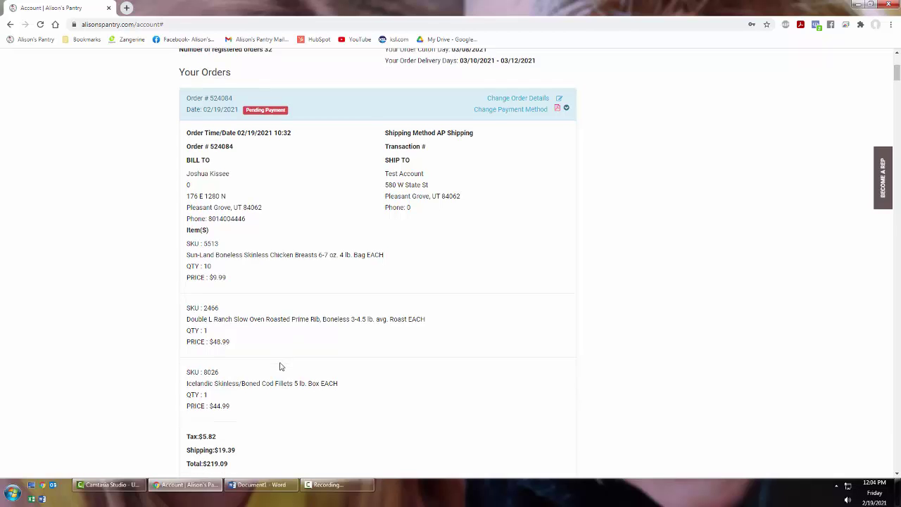